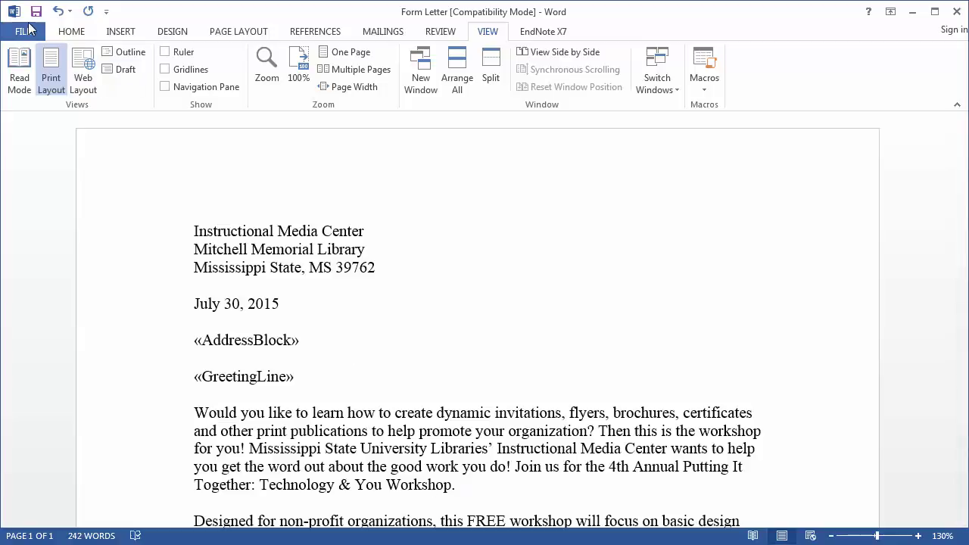
# Step: Create a new blank document
pyautogui.click(27, 31)
pyautogui.click(41, 102)
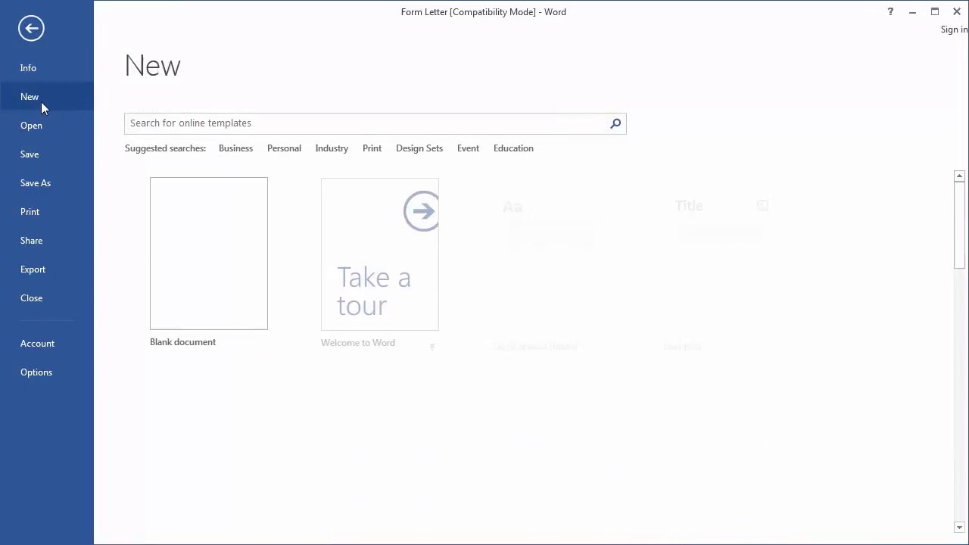
pyautogui.click(195, 265)
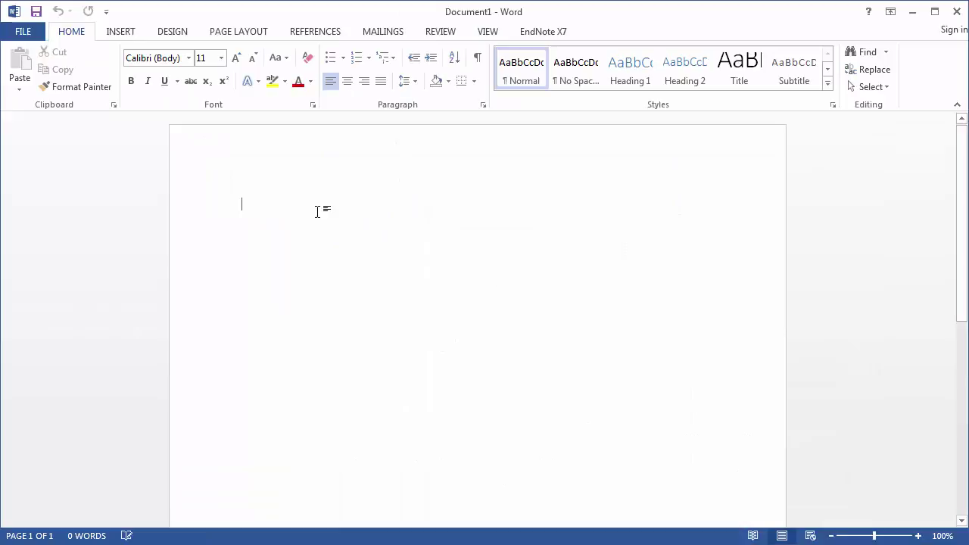
# Step: Start a labels mail merge with Avery US Letter 5660 Easy Peel Address Labels and show the label table's gridlines
pyautogui.click(382, 32)
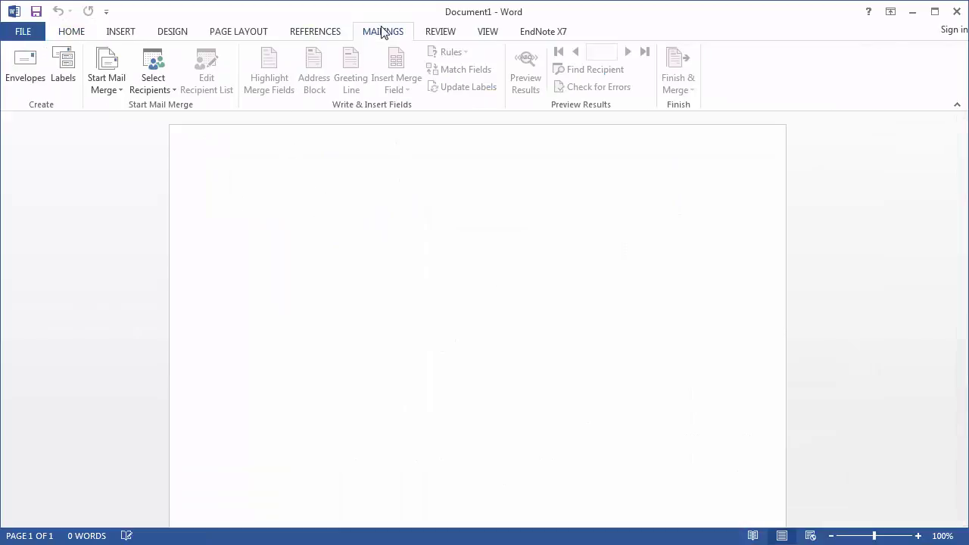
pyautogui.click(114, 88)
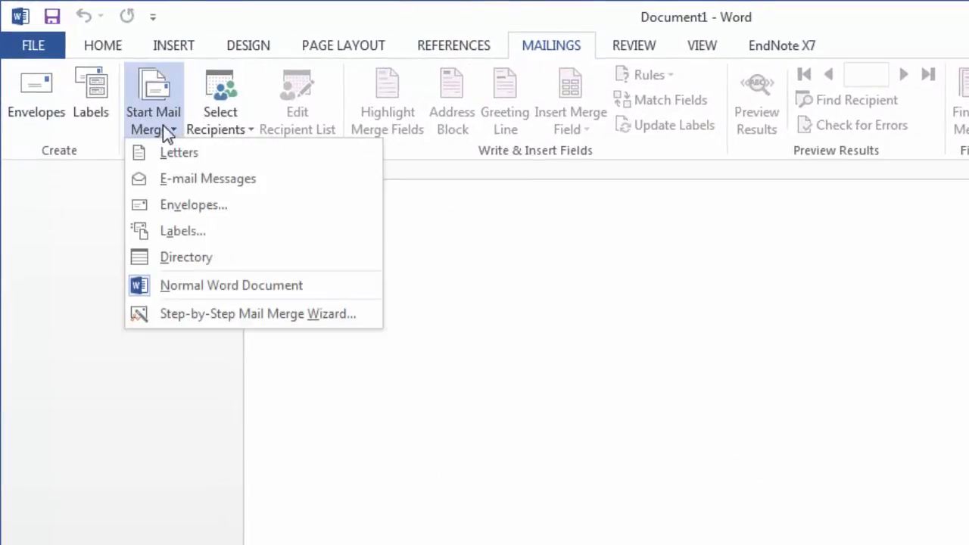
pyautogui.click(197, 230)
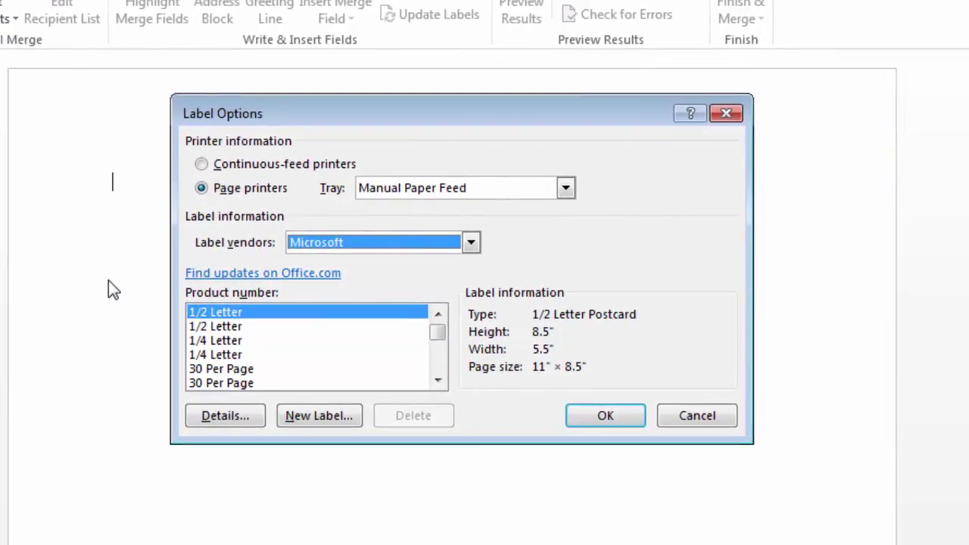
pyautogui.click(470, 242)
pyautogui.scroll(-1, 474, 303)
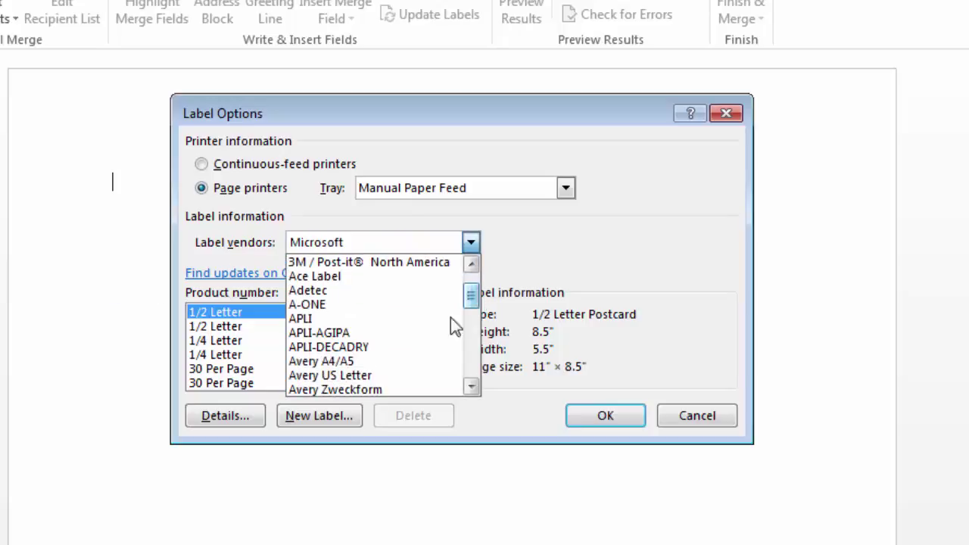
pyautogui.click(390, 374)
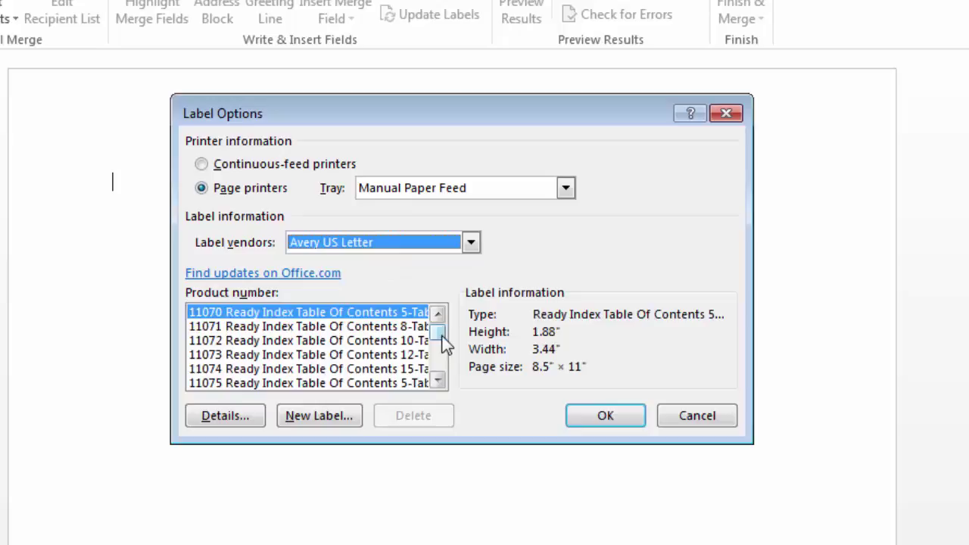
pyautogui.moveTo(442, 339)
pyautogui.mouseDown()
pyautogui.moveTo(442, 365)
pyautogui.moveTo(441, 356)
pyautogui.mouseUp()
pyautogui.click(361, 327)
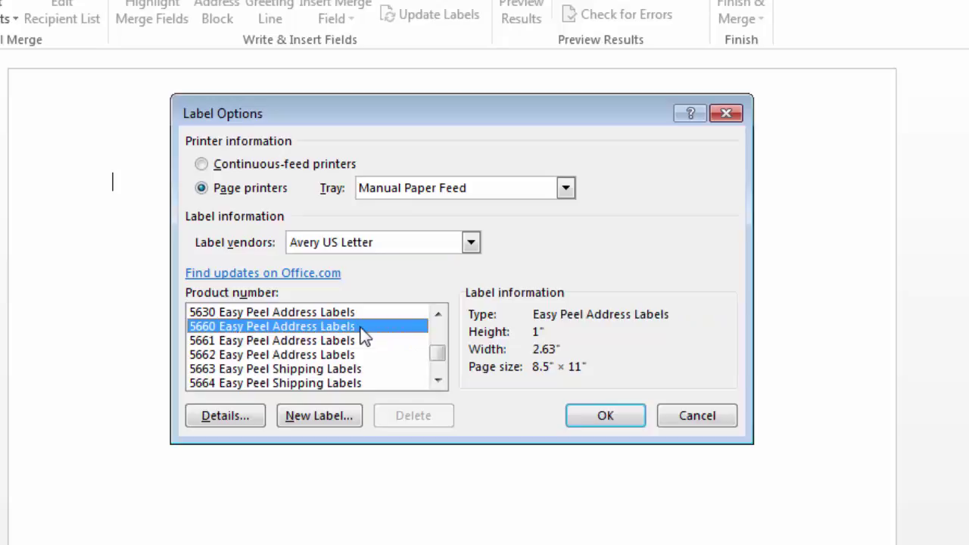
pyautogui.click(607, 419)
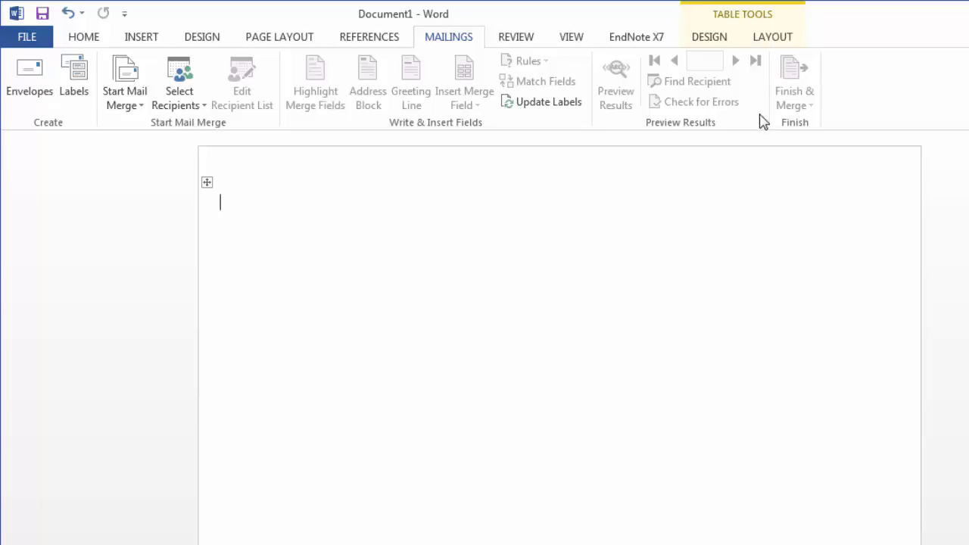
pyautogui.click(775, 38)
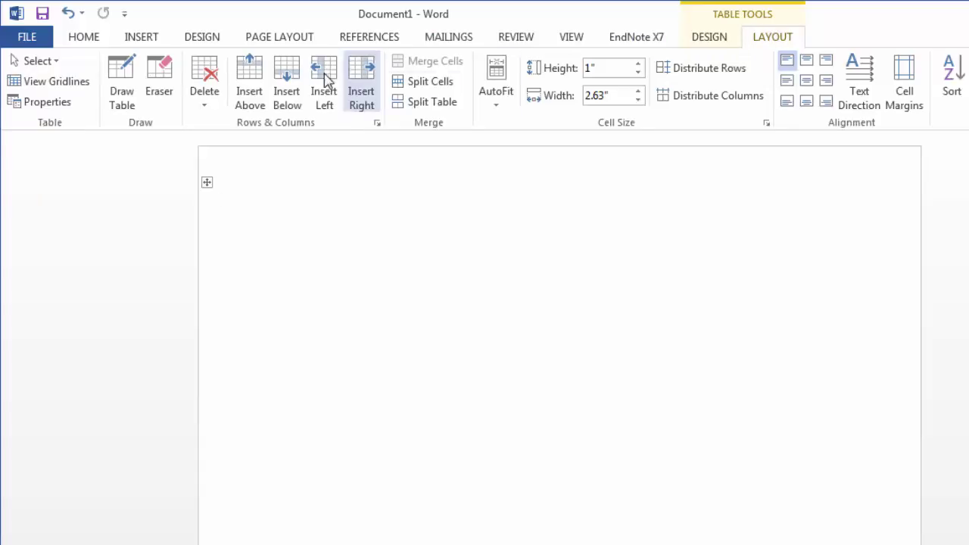
pyautogui.click(82, 89)
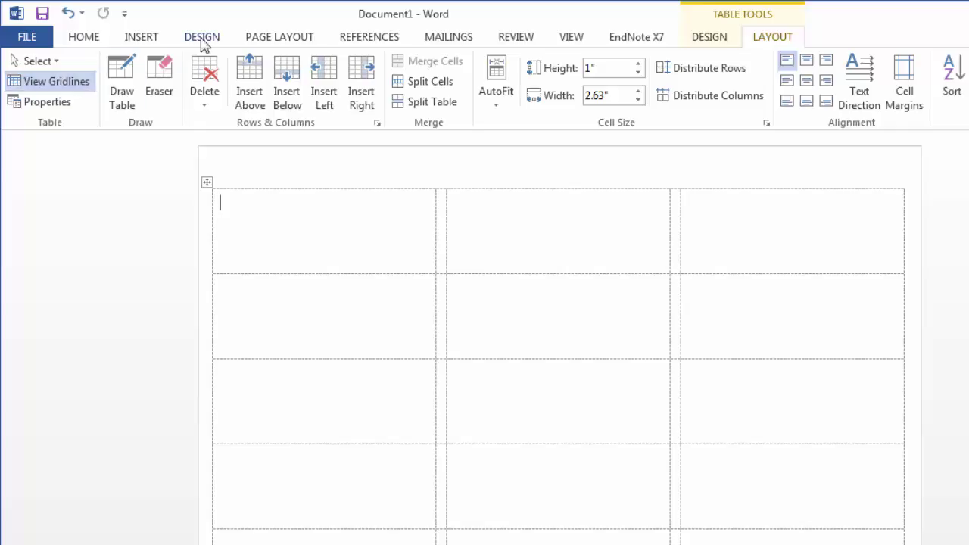
# Step: Use the existing list NonProfit Organizations from the Mail Merge folder as recipients, with the Columbus$ table and first-row column headers
pyautogui.click(448, 37)
pyautogui.click(176, 98)
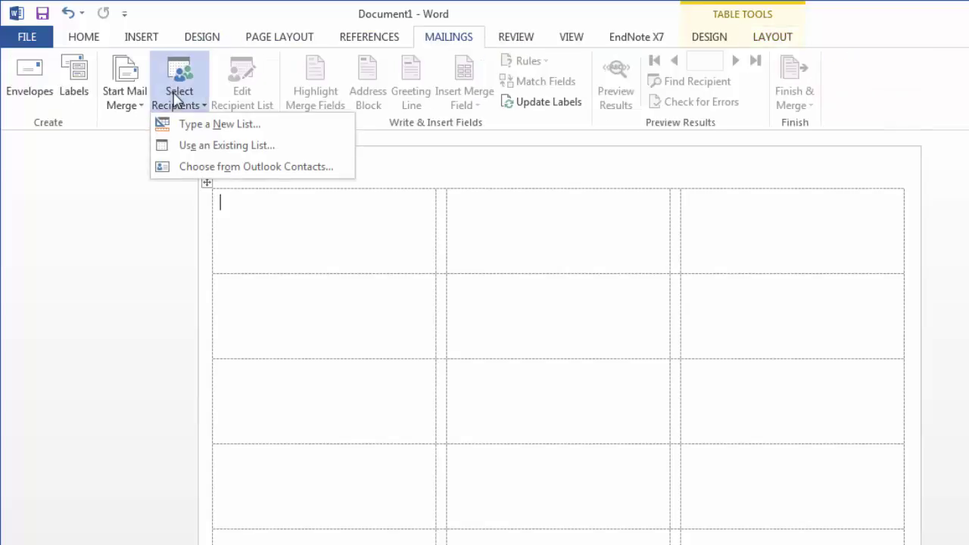
pyautogui.click(210, 146)
pyautogui.click(103, 141)
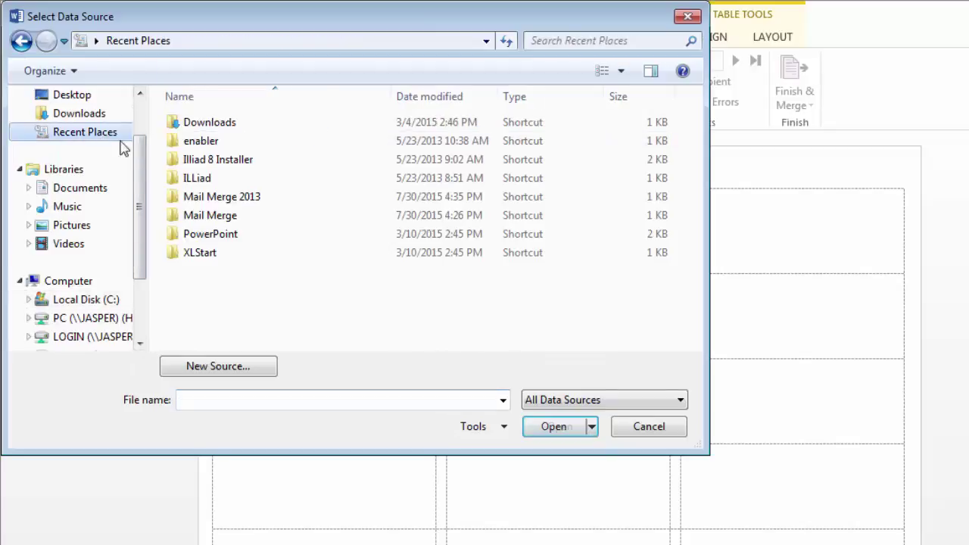
pyautogui.doubleClick(205, 216)
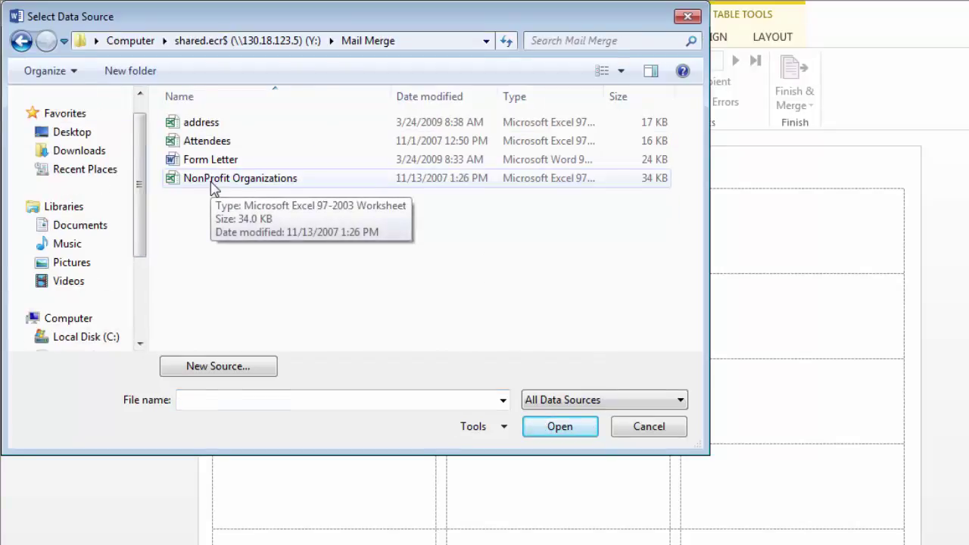
pyautogui.click(214, 187)
pyautogui.click(573, 431)
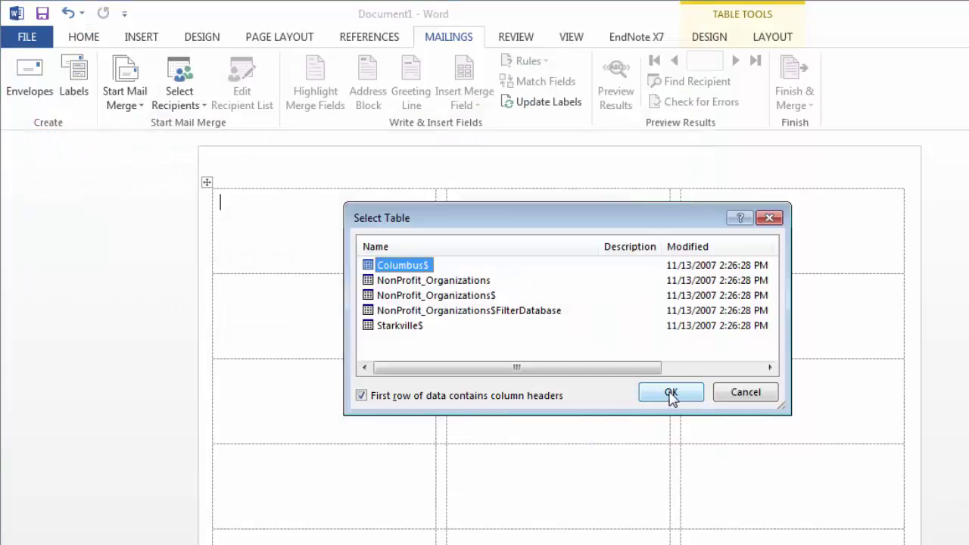
pyautogui.click(671, 393)
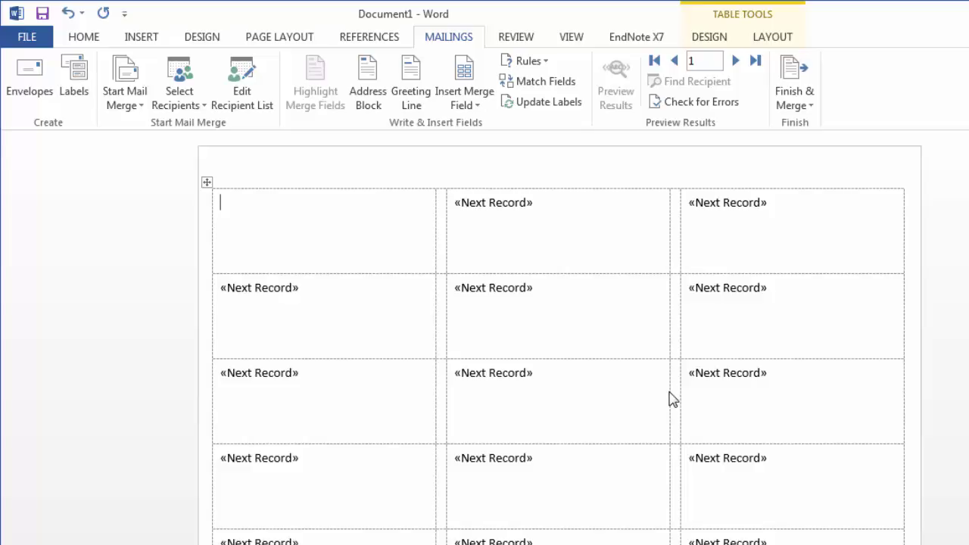
# Step: Insert an address block in the first label, with the Company field matched to OrganizationName
pyautogui.hotkey('ctrl', 'z')
pyautogui.click(363, 96)
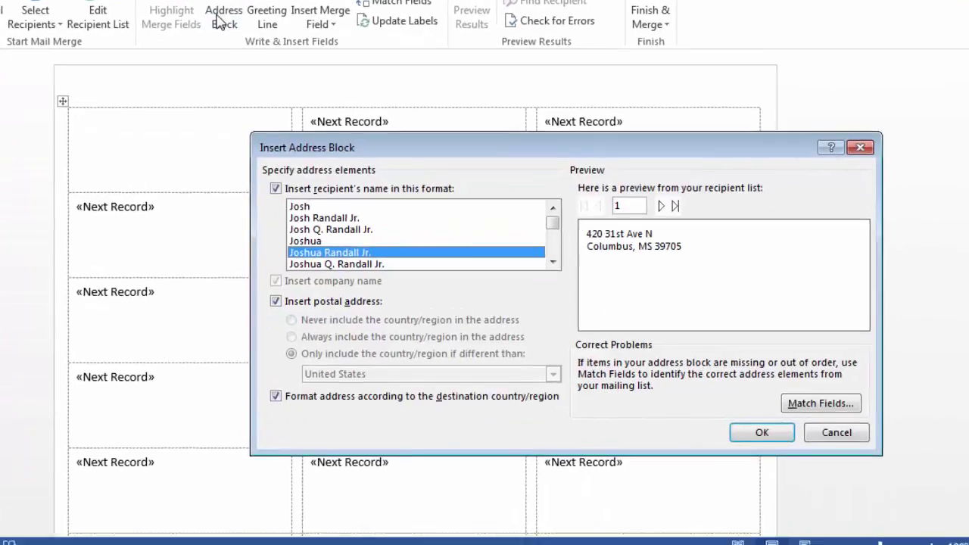
pyautogui.click(661, 206)
pyautogui.click(661, 205)
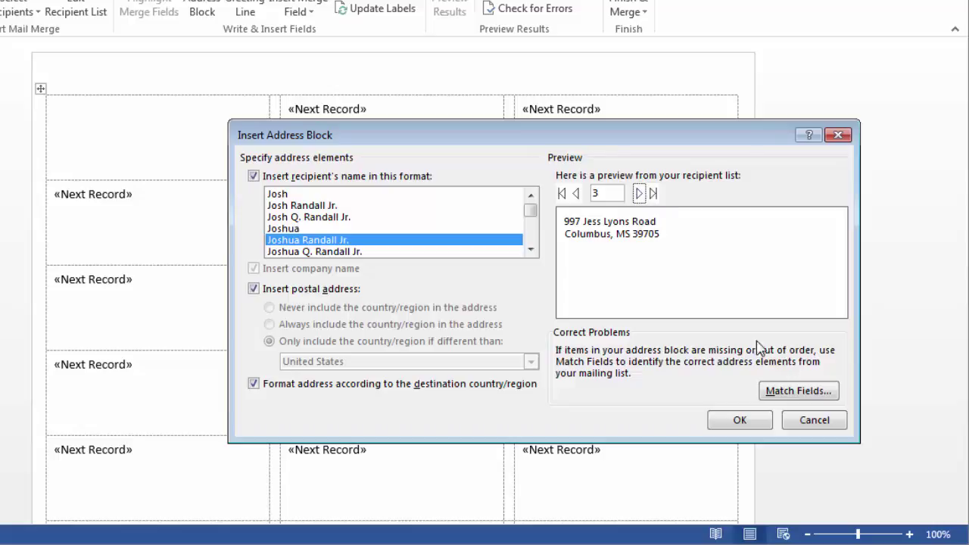
pyautogui.click(794, 398)
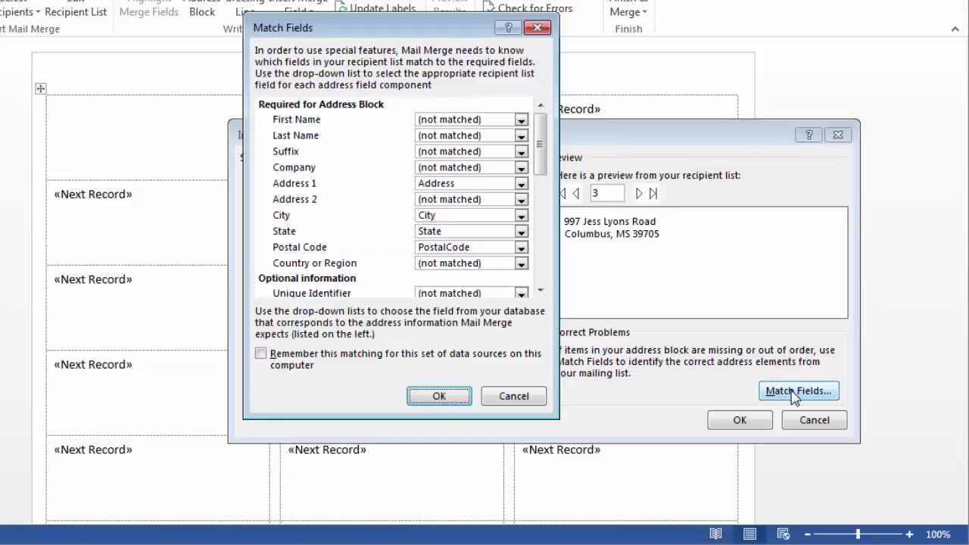
pyautogui.click(520, 168)
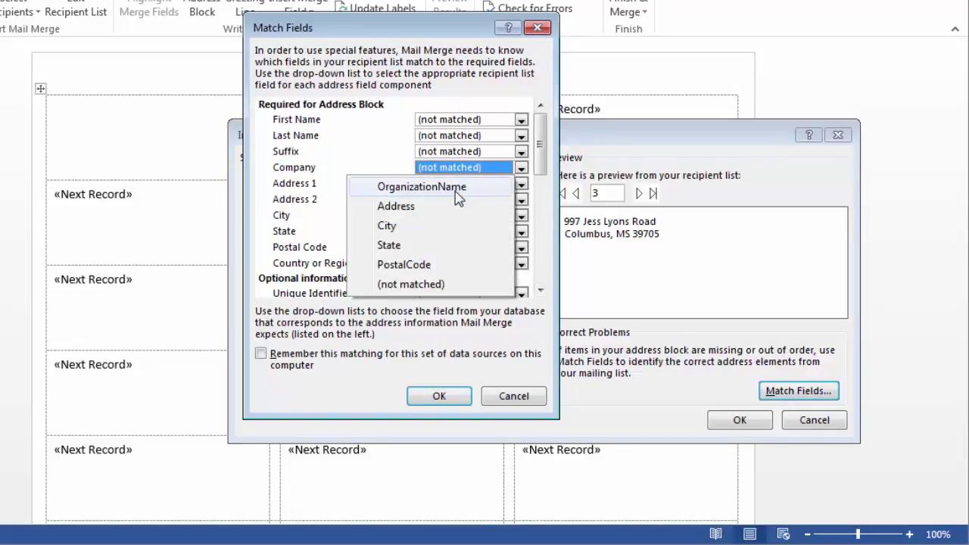
pyautogui.click(458, 189)
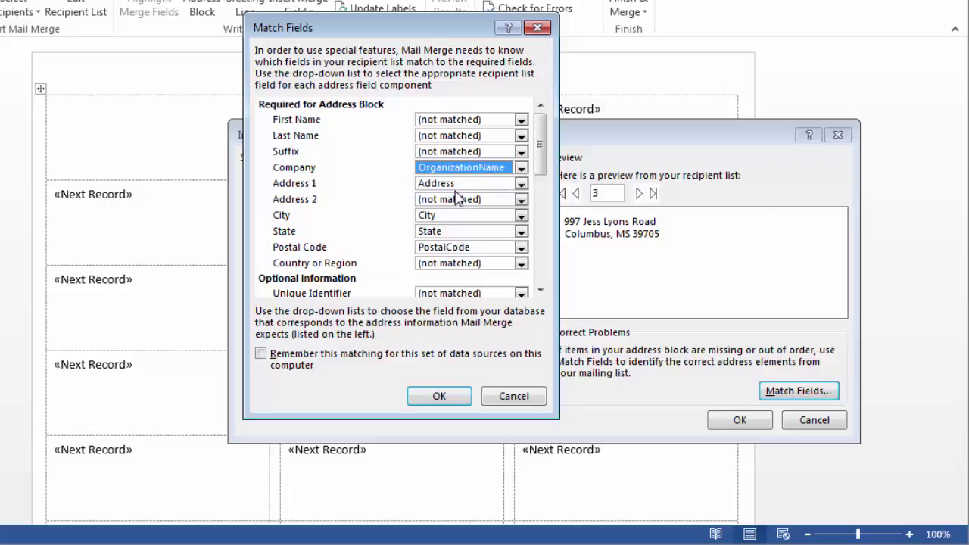
pyautogui.click(443, 399)
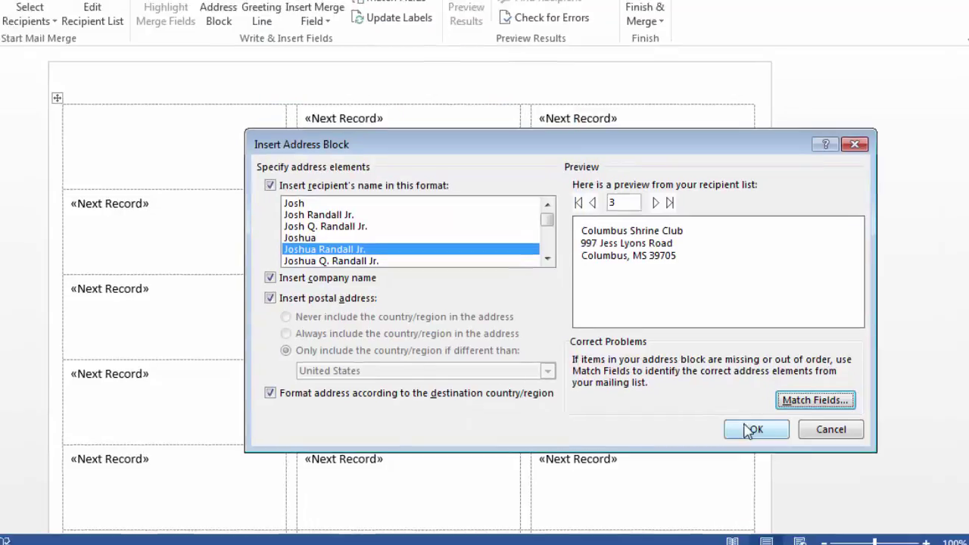
pyautogui.click(740, 421)
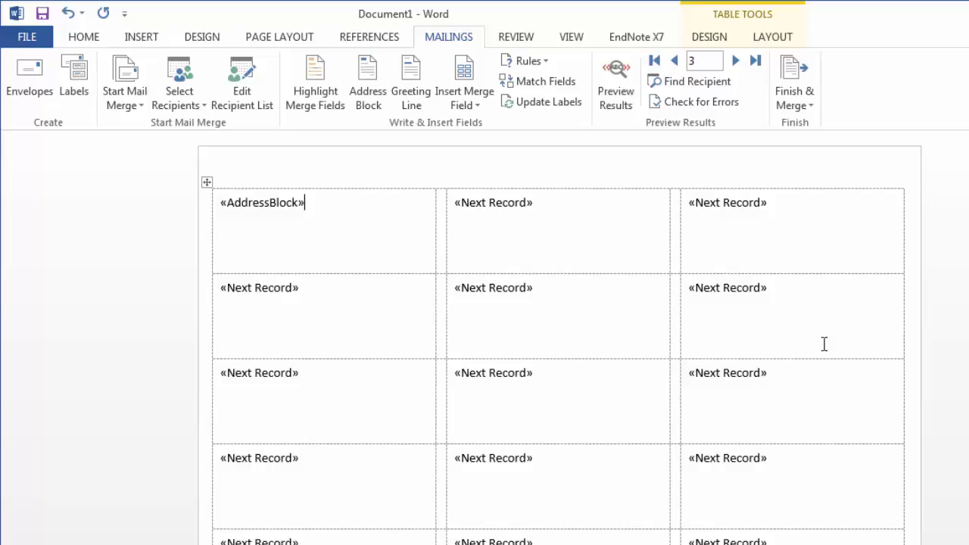
# Step: Copy the address block to all labels and preview the merged results starting from the first record
pyautogui.click(530, 114)
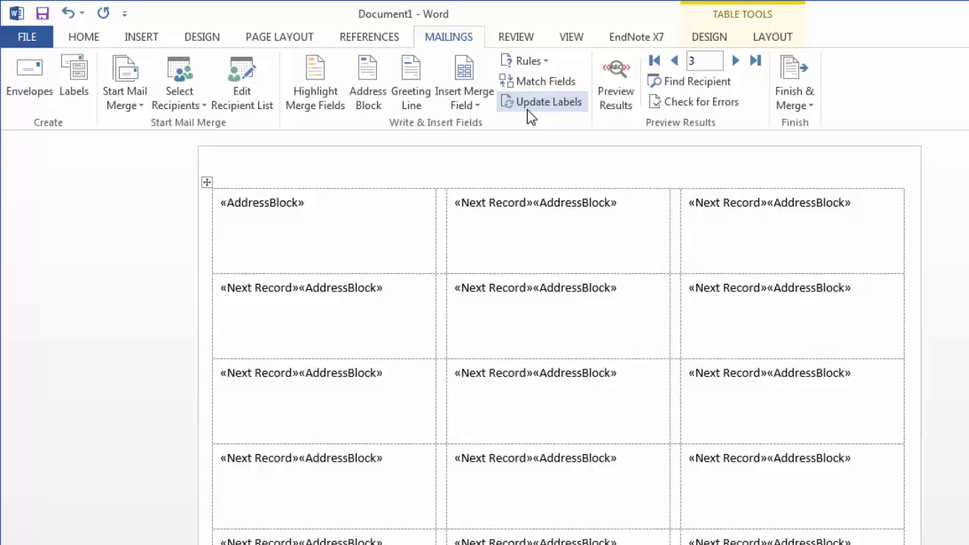
pyautogui.click(622, 88)
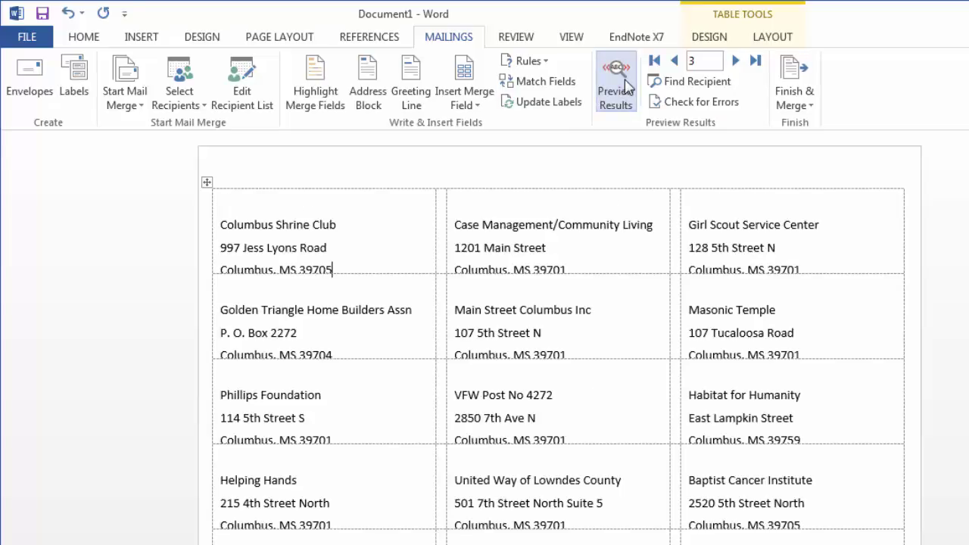
pyautogui.click(224, 202)
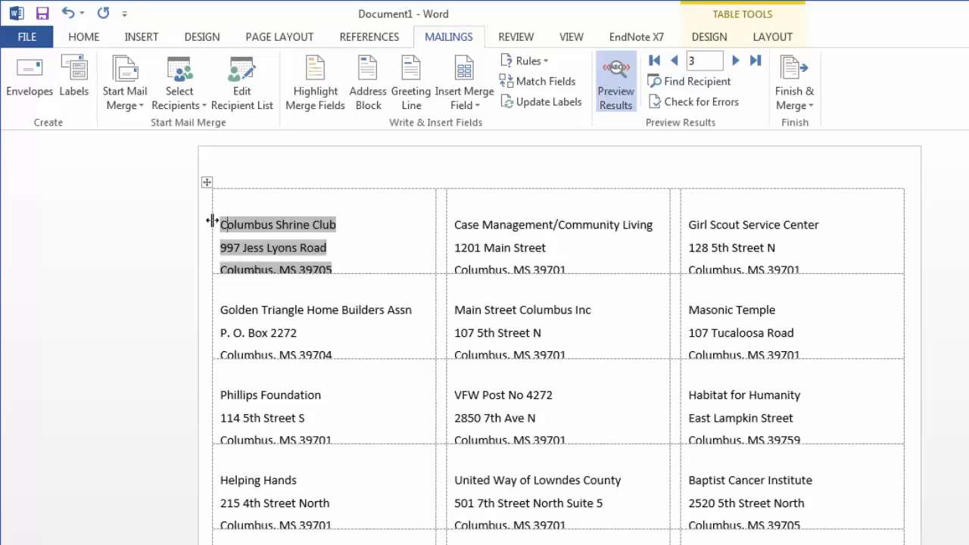
pyautogui.click(655, 60)
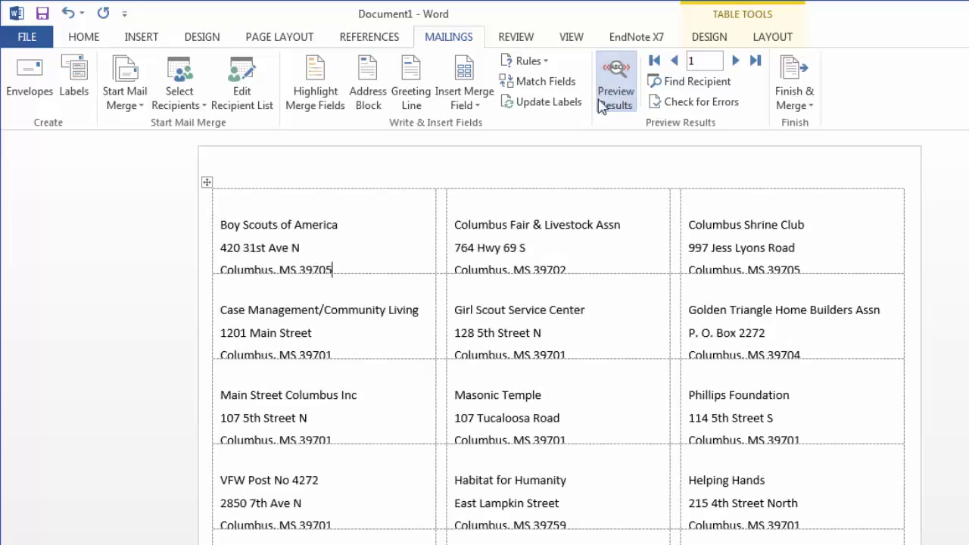
# Step: Remove the space before paragraphs throughout the whole label table
pyautogui.click(206, 184)
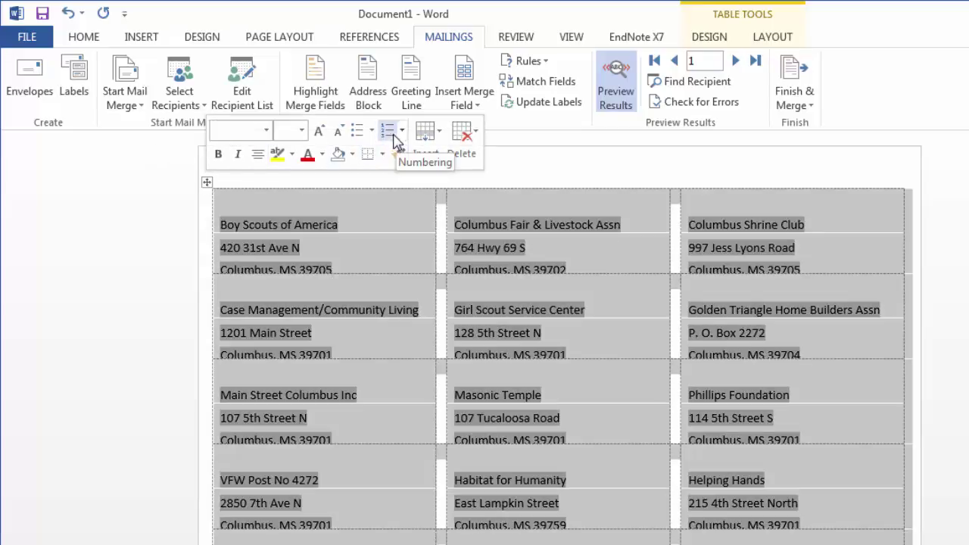
pyautogui.click(103, 44)
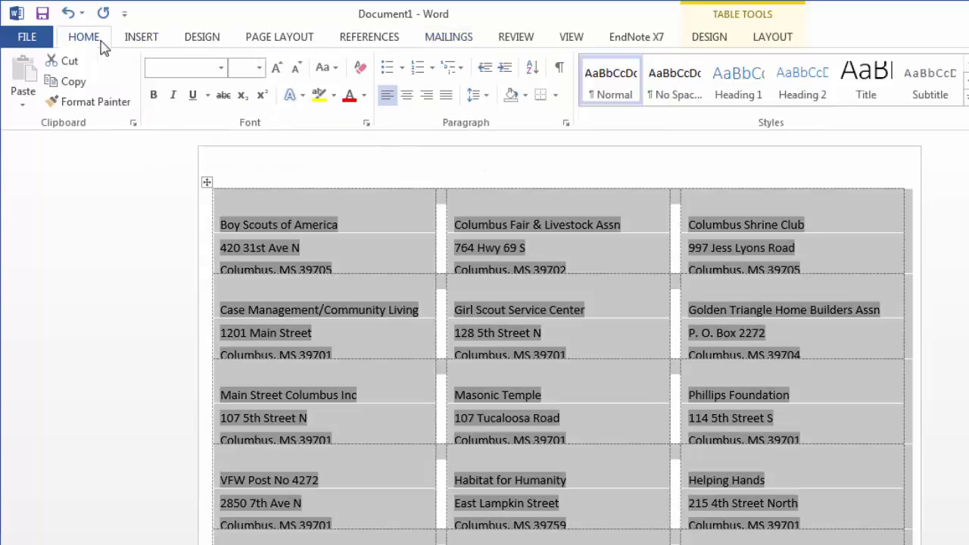
pyautogui.click(476, 95)
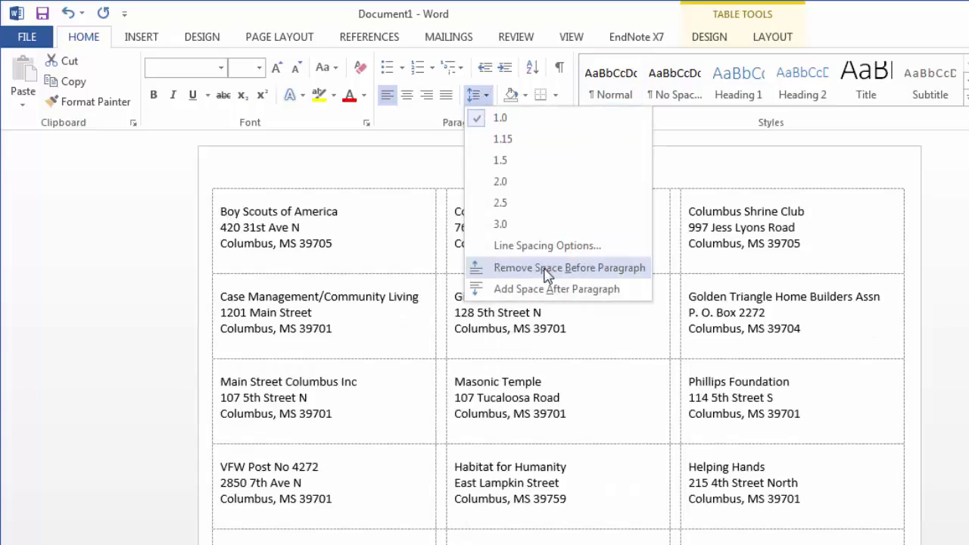
pyautogui.click(547, 268)
pyautogui.click(583, 249)
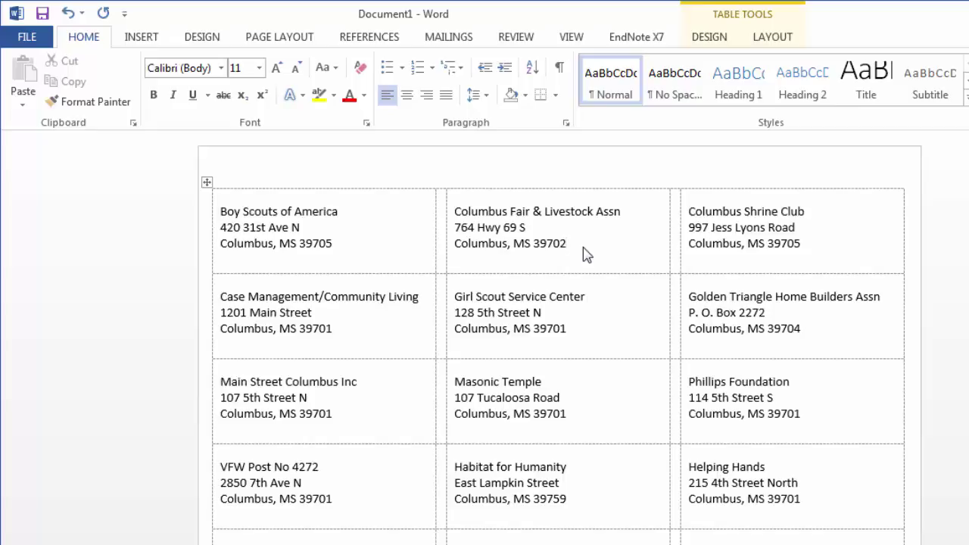
# Step: Finish the merge by merging all records into a new, individually editable document
pyautogui.click(458, 41)
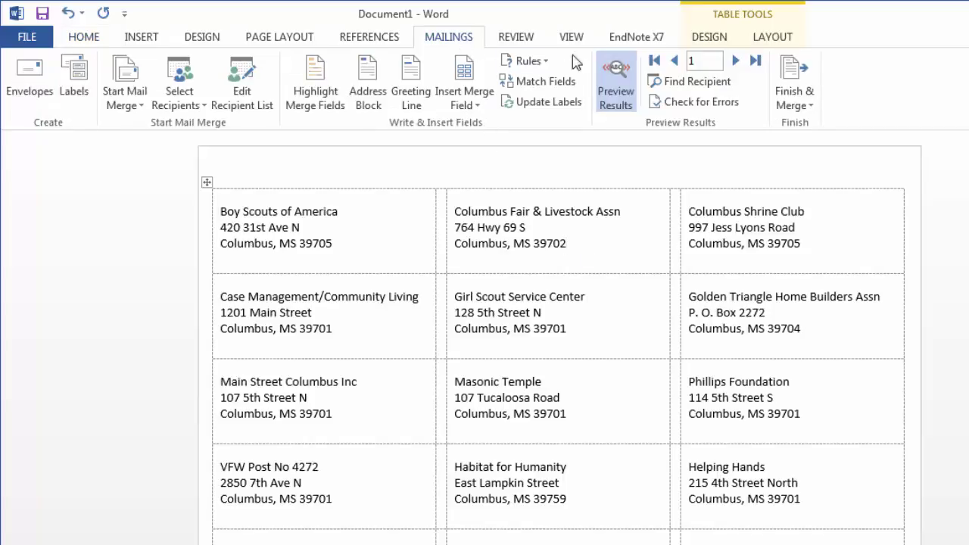
pyautogui.click(791, 100)
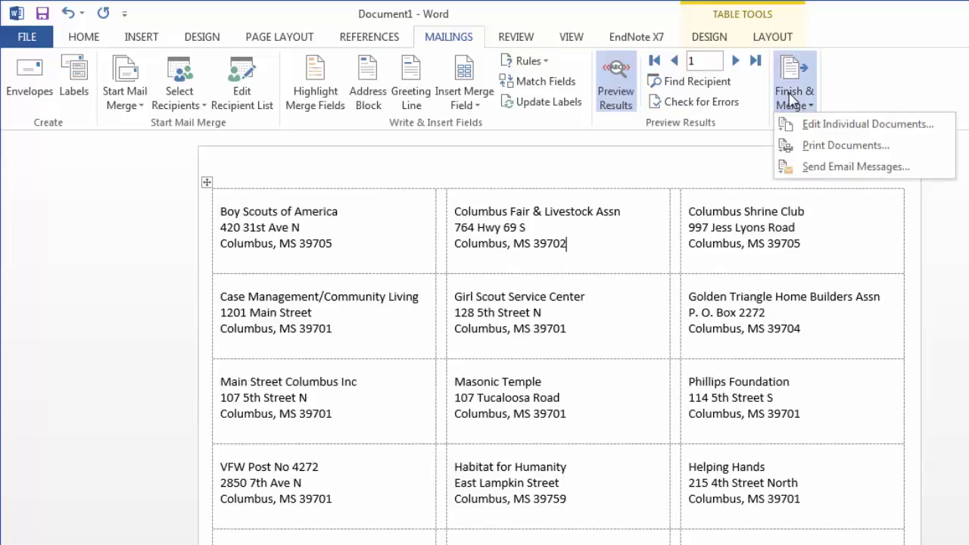
pyautogui.click(845, 127)
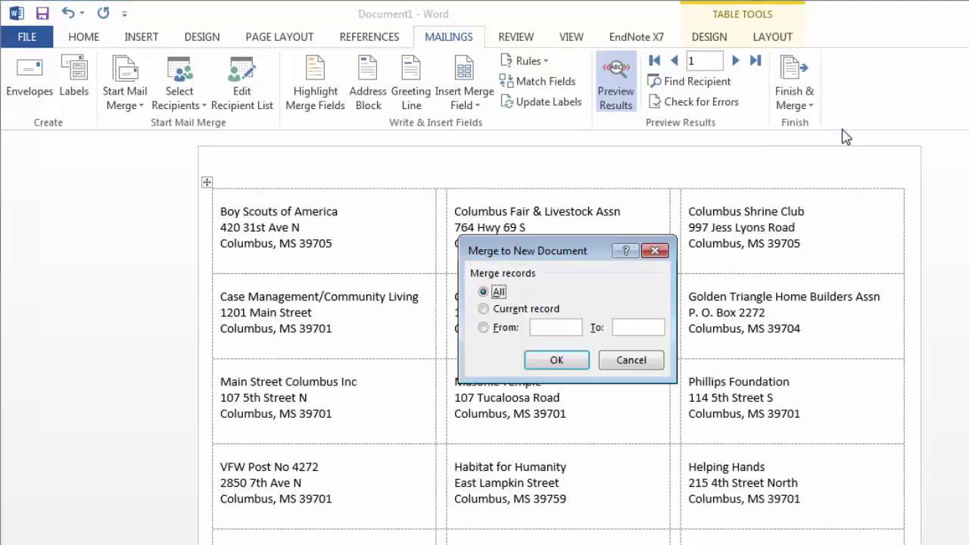
pyautogui.click(561, 360)
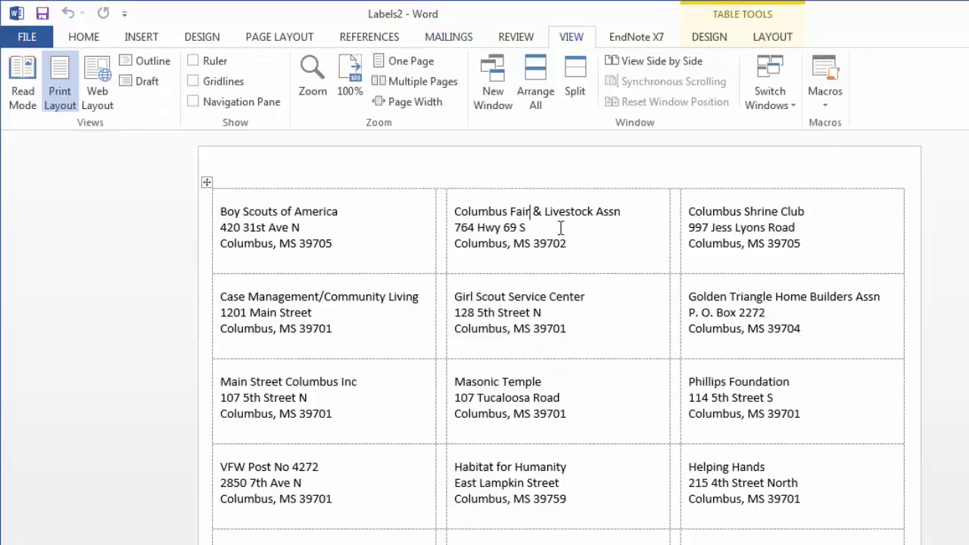